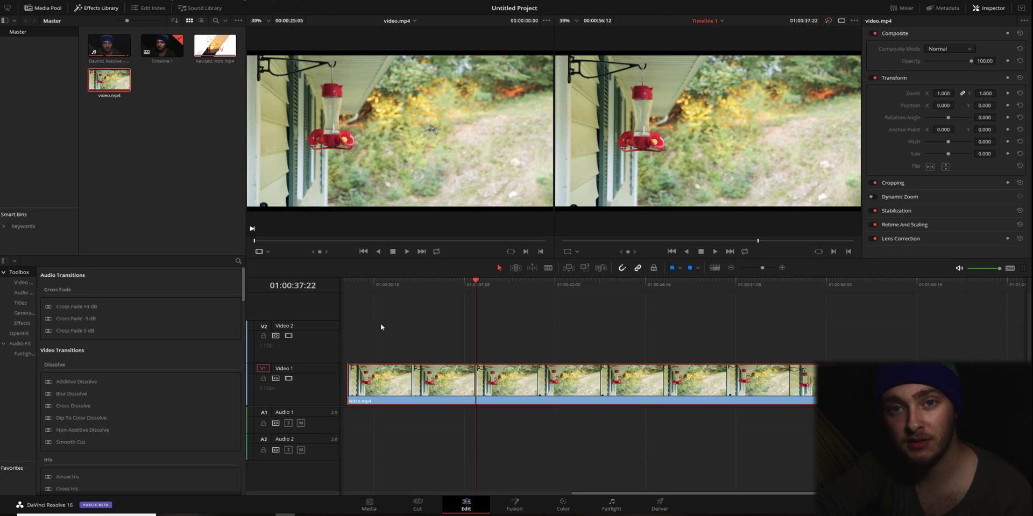
# Return the playhead to the start of the feeder clip and scrub slightly forward.
pyautogui.click(350, 289)
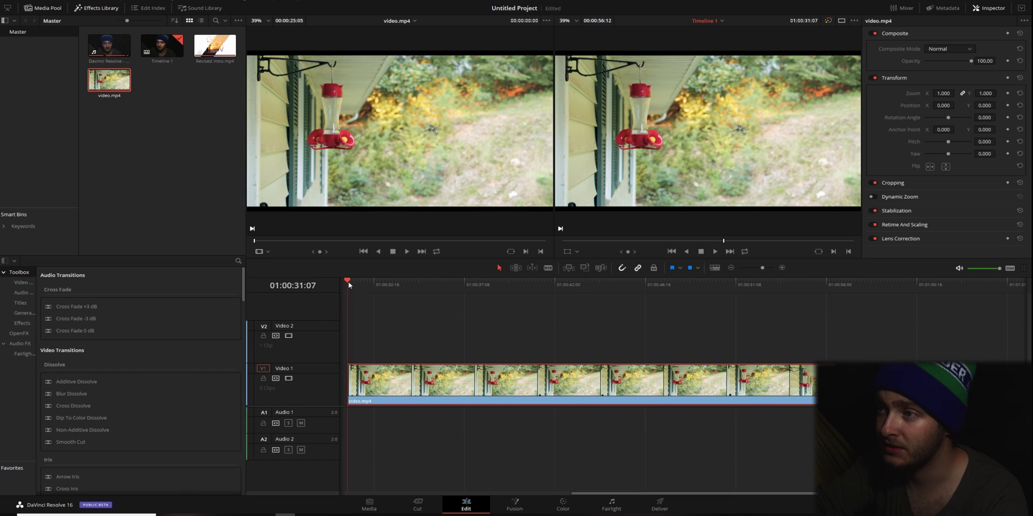
pyautogui.moveTo(348, 282)
pyautogui.mouseDown()
pyautogui.moveTo(515, 284)
pyautogui.moveTo(353, 293)
pyautogui.mouseUp()
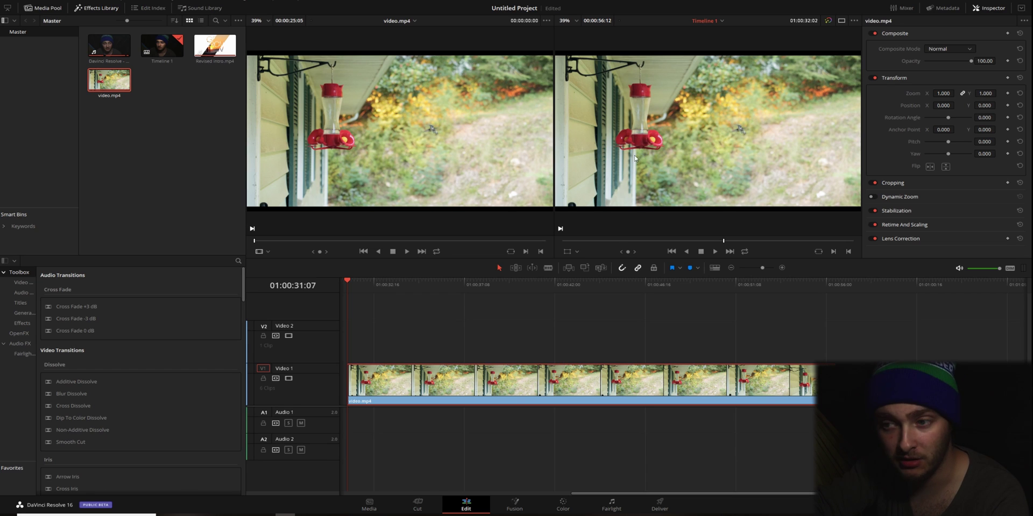
# Open the feeder clip on the Color page with the HSL qualifier palette shown.
pyautogui.click(562, 504)
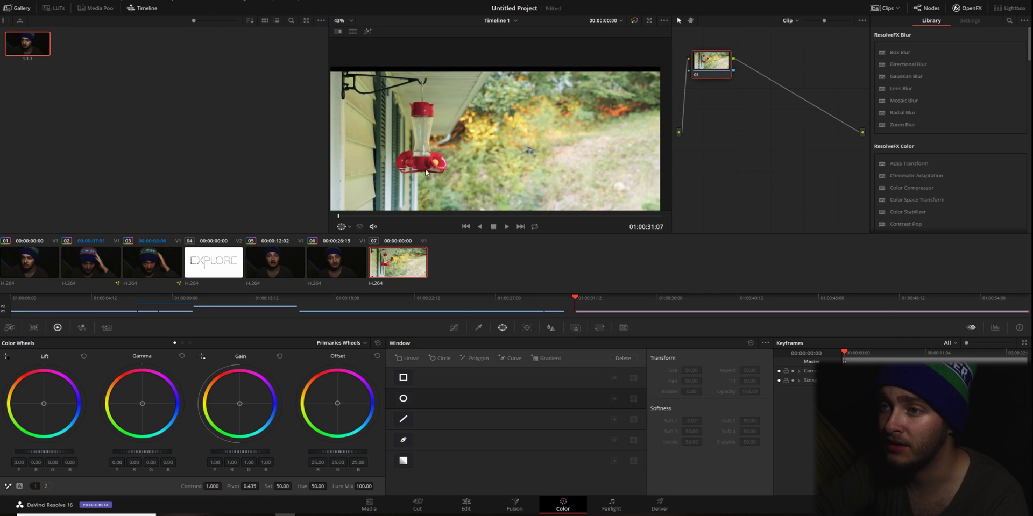
pyautogui.click(479, 329)
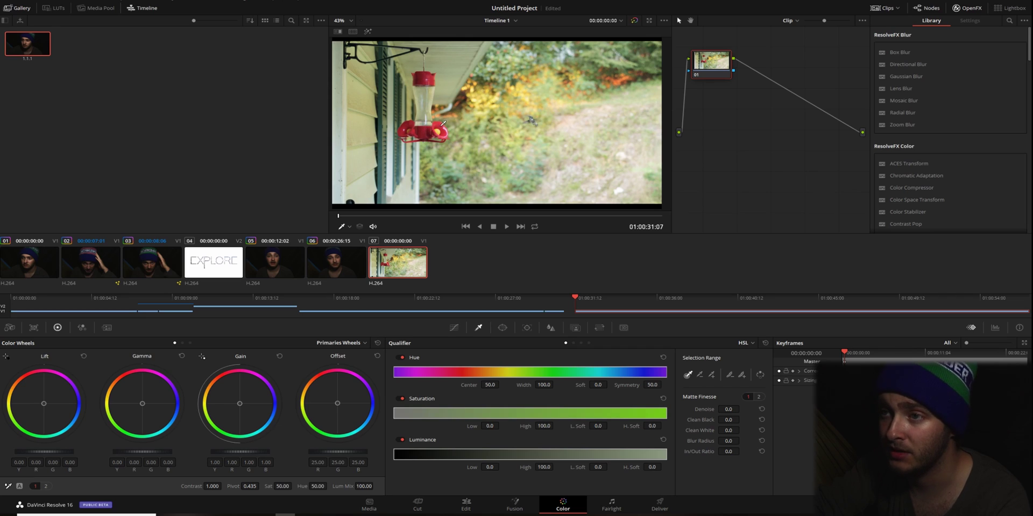
# Eyedrop the red feeder, highlight the matte, and widen hue width to 12.5 and saturation to 2.0–29.7.
pyautogui.click(441, 125)
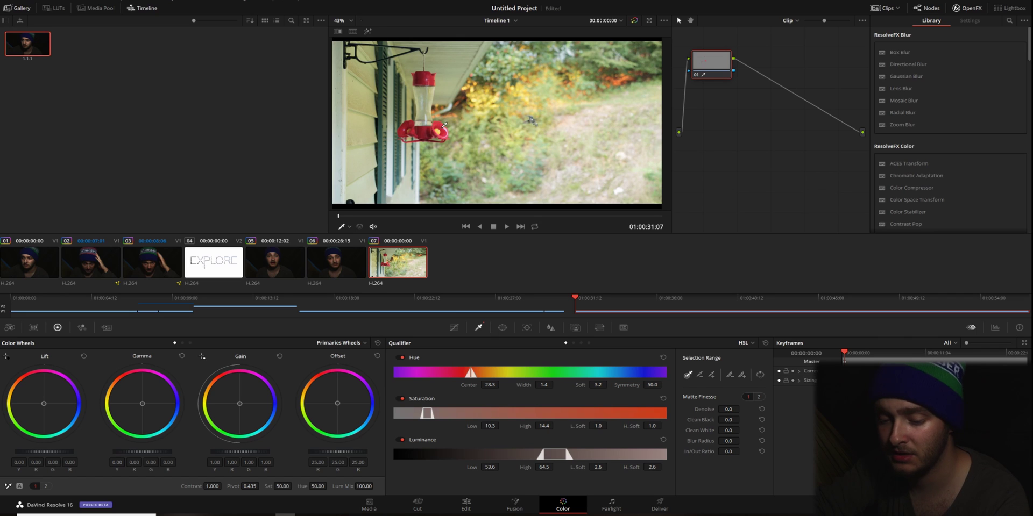
pyautogui.hotkey('shift', 'h')
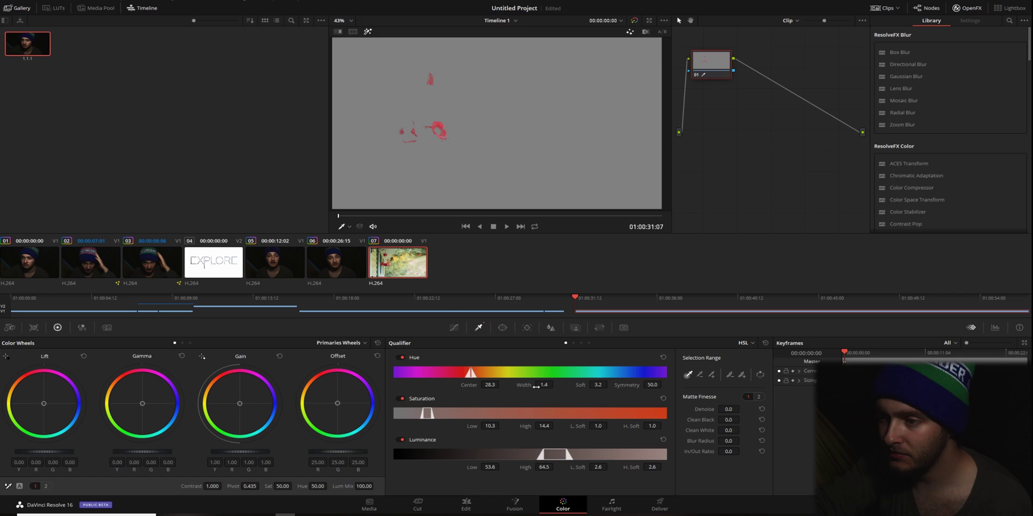
pyautogui.moveTo(544, 385); pyautogui.dragTo(570, 385)
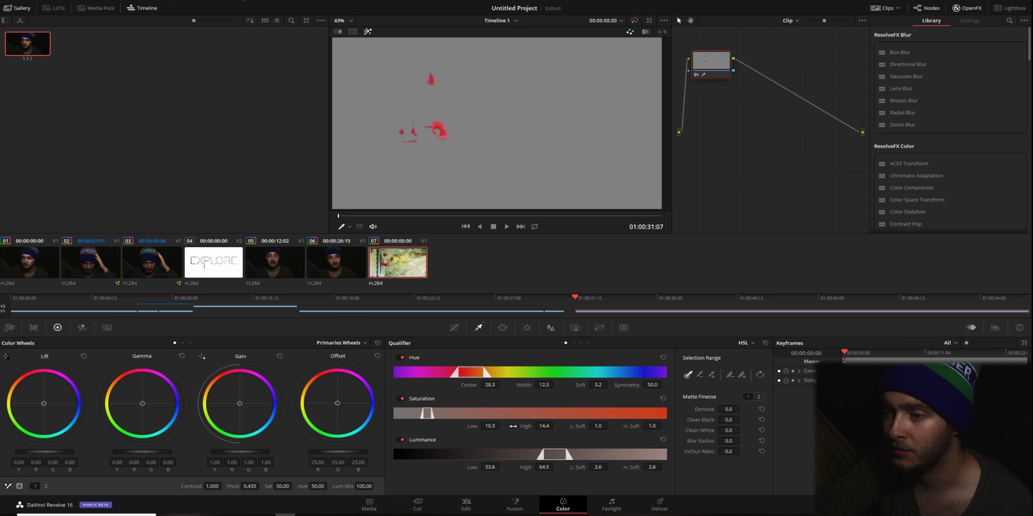
pyautogui.moveTo(428, 413); pyautogui.dragTo(400, 415)
pyautogui.click(503, 327)
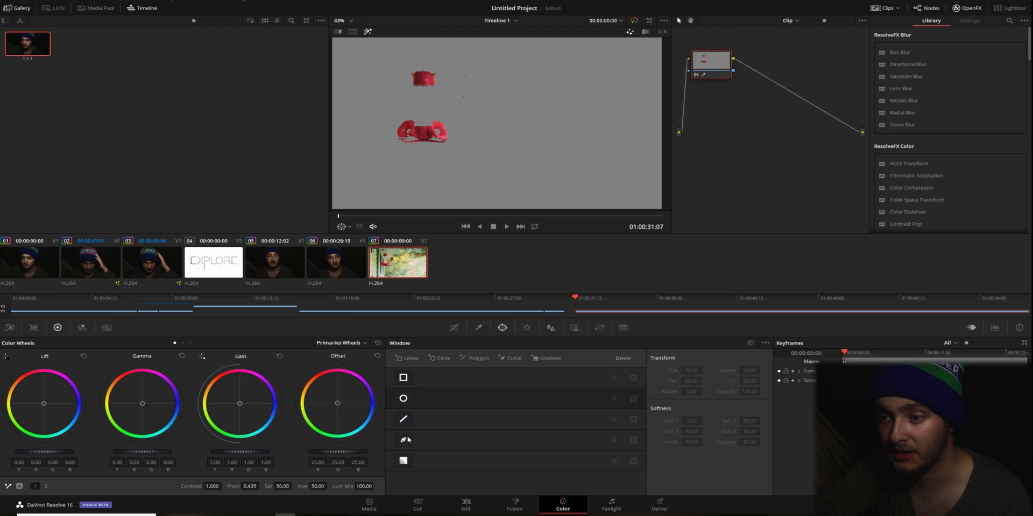
# Draw a custom curve window around the red feeder, closing the shape at its first point.
pyautogui.click(407, 439)
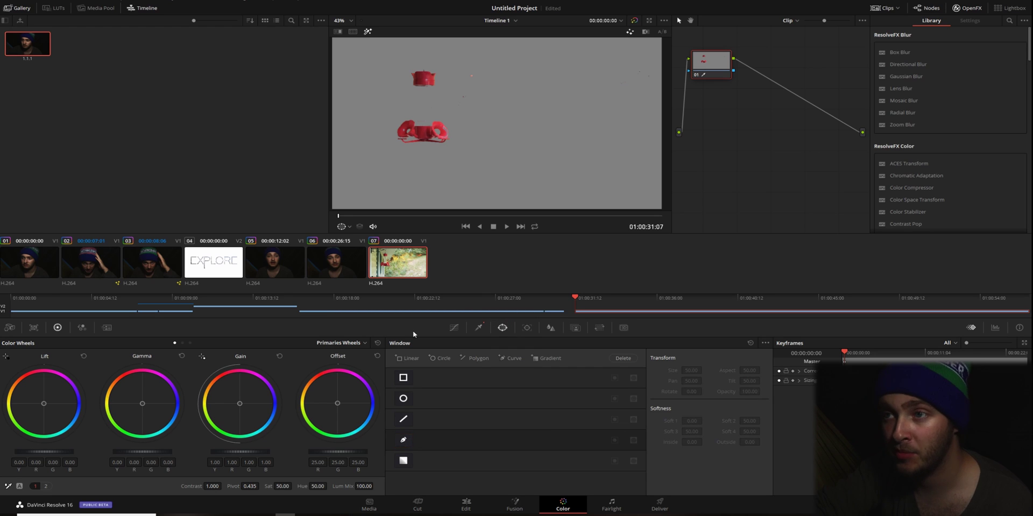
pyautogui.click(418, 147)
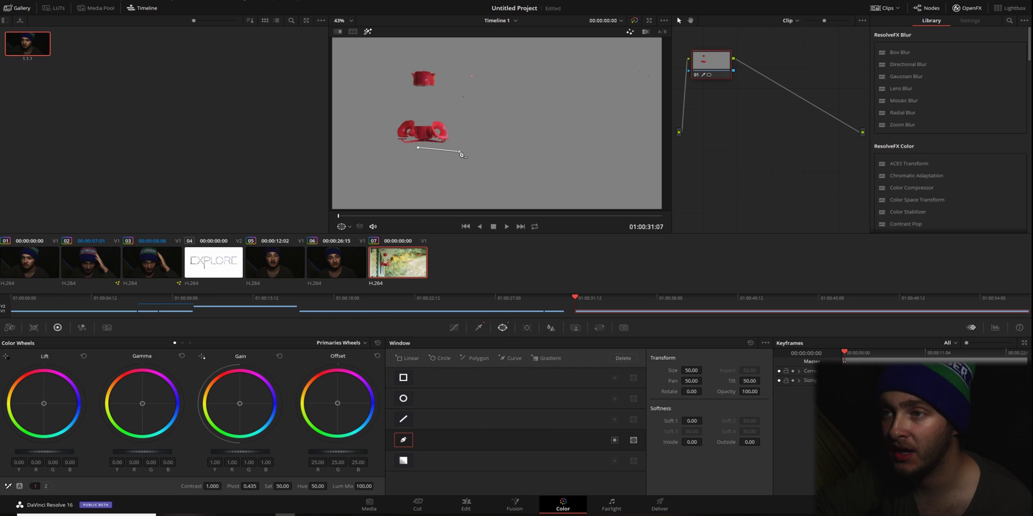
pyautogui.moveTo(459, 151)
pyautogui.mouseDown()
pyautogui.moveTo(443, 68)
pyautogui.moveTo(414, 64)
pyautogui.moveTo(394, 98)
pyautogui.moveTo(392, 151)
pyautogui.mouseUp()
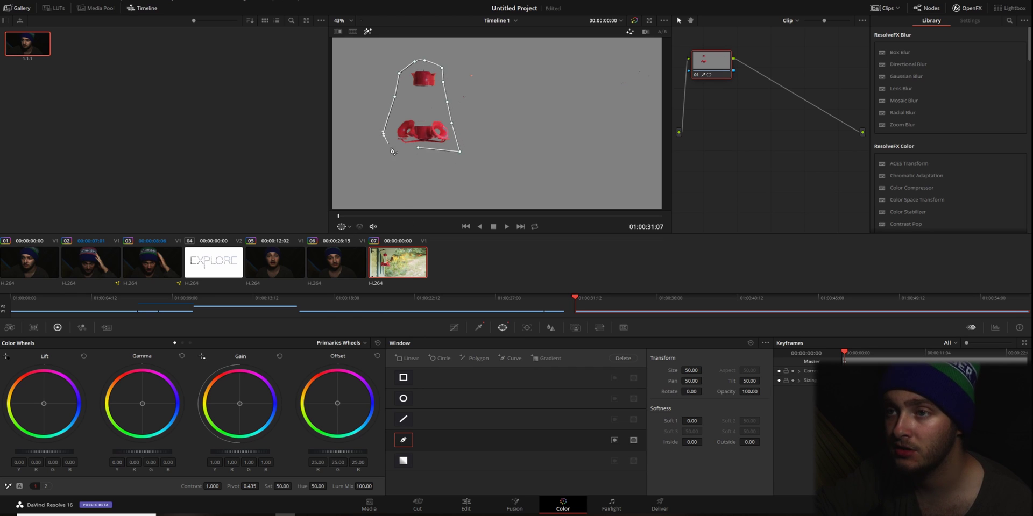
pyautogui.click(419, 149)
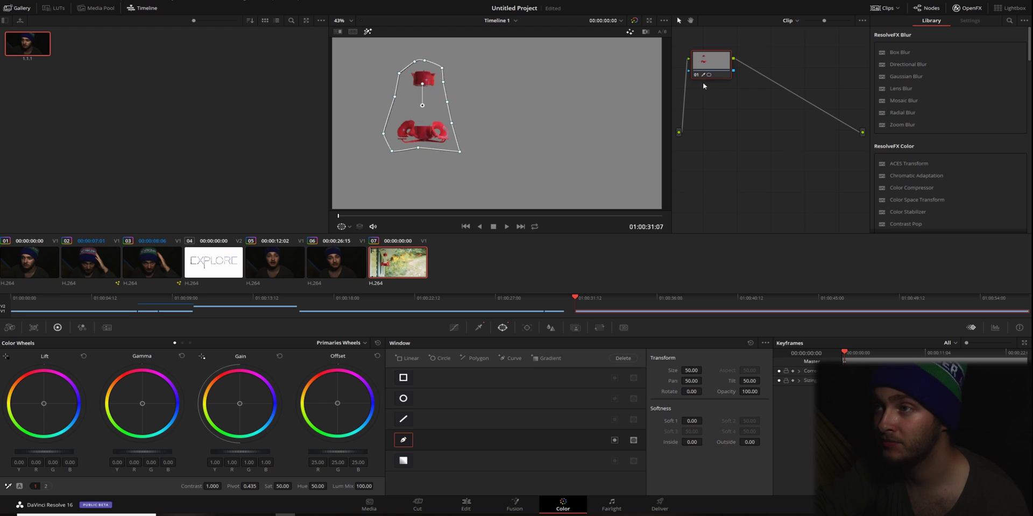
pyautogui.moveTo(707, 67); pyautogui.dragTo(724, 71)
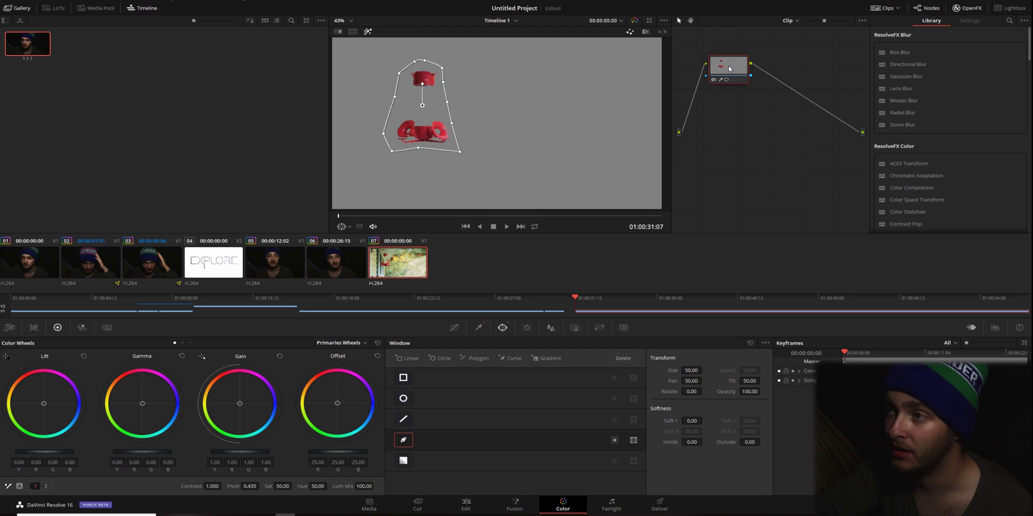
# Add serial node 02, place it ahead of node 01, and select node 01.
pyautogui.rightClick(729, 69)
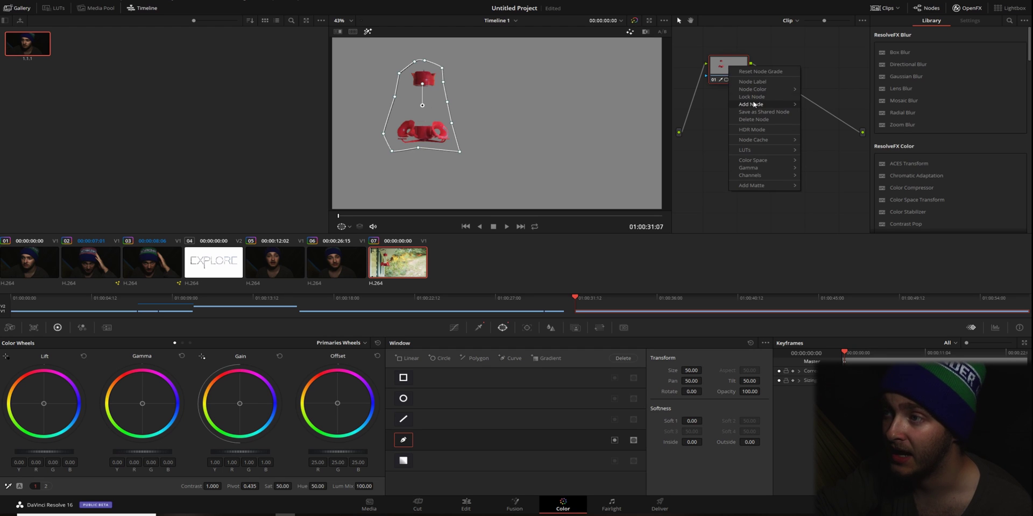
pyautogui.moveTo(754, 104)
pyautogui.click(820, 116)
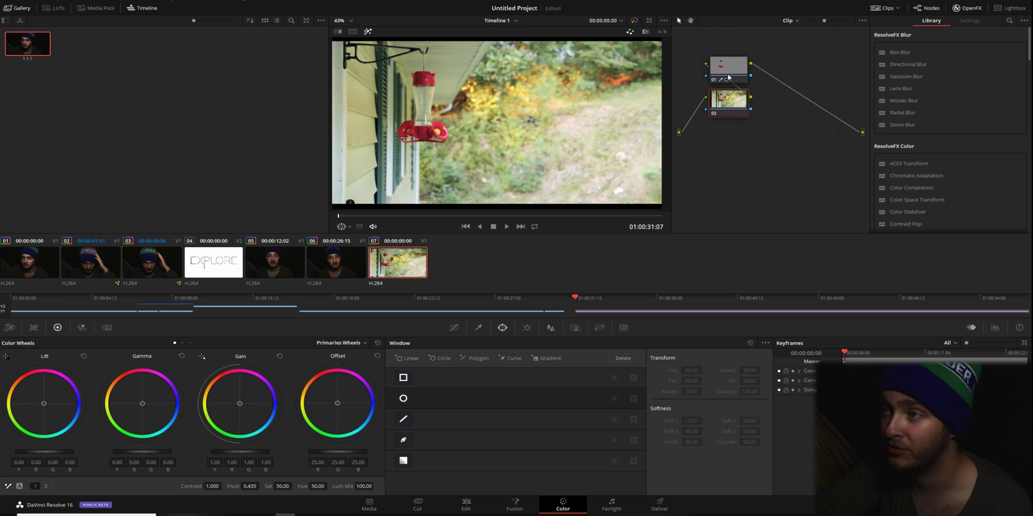
pyautogui.moveTo(728, 77); pyautogui.dragTo(790, 72)
pyautogui.moveTo(735, 97); pyautogui.dragTo(716, 69)
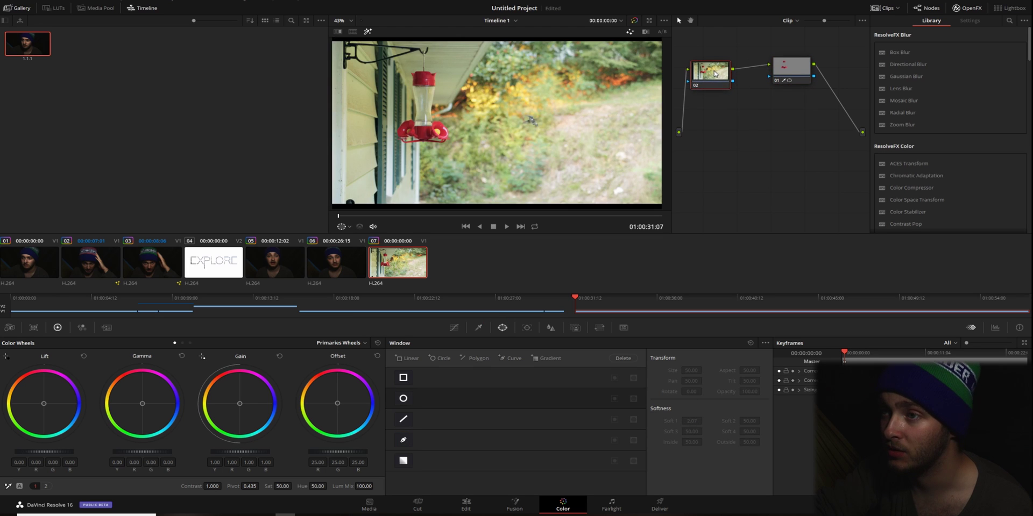
pyautogui.click(781, 74)
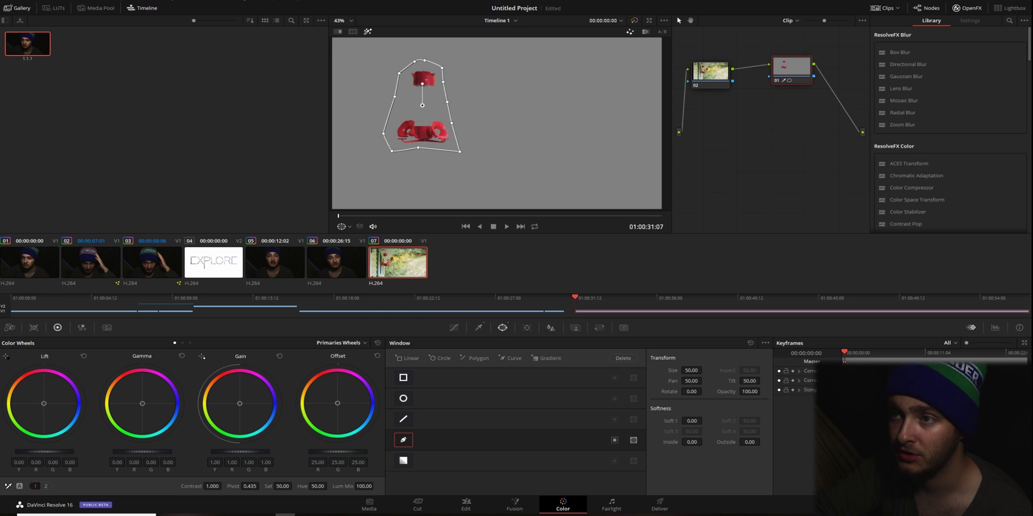
# Set node 01's Hue to 63.20 to turn the feeder magenta, undoing trial Offset, Gain and Lift tweaks.
pyautogui.moveTo(329, 487)
pyautogui.mouseDown()
pyautogui.moveTo(366, 487)
pyautogui.moveTo(328, 486)
pyautogui.mouseUp()
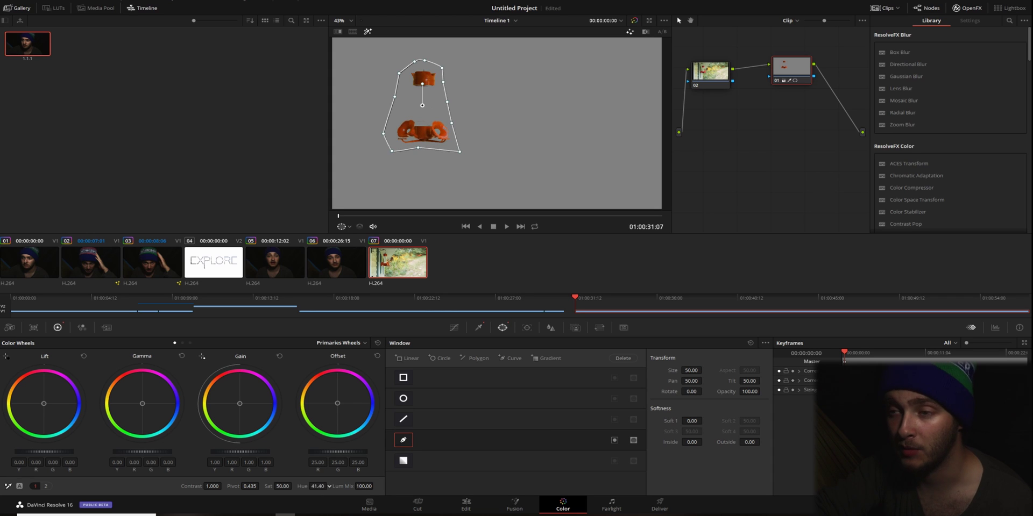
pyautogui.doubleClick(317, 486)
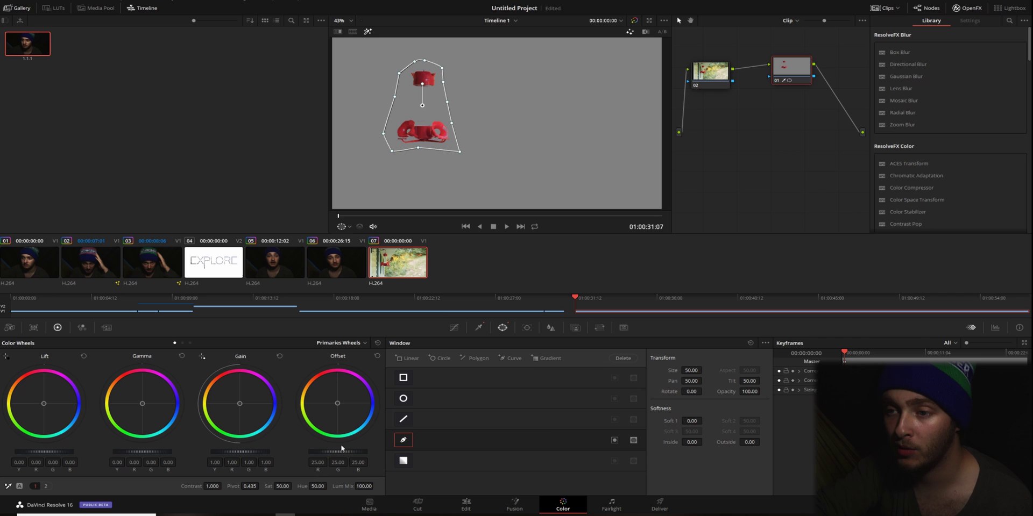
pyautogui.moveTo(337, 404)
pyautogui.mouseDown()
pyautogui.moveTo(323, 392)
pyautogui.moveTo(345, 411)
pyautogui.moveTo(346, 398)
pyautogui.moveTo(338, 404)
pyautogui.mouseUp()
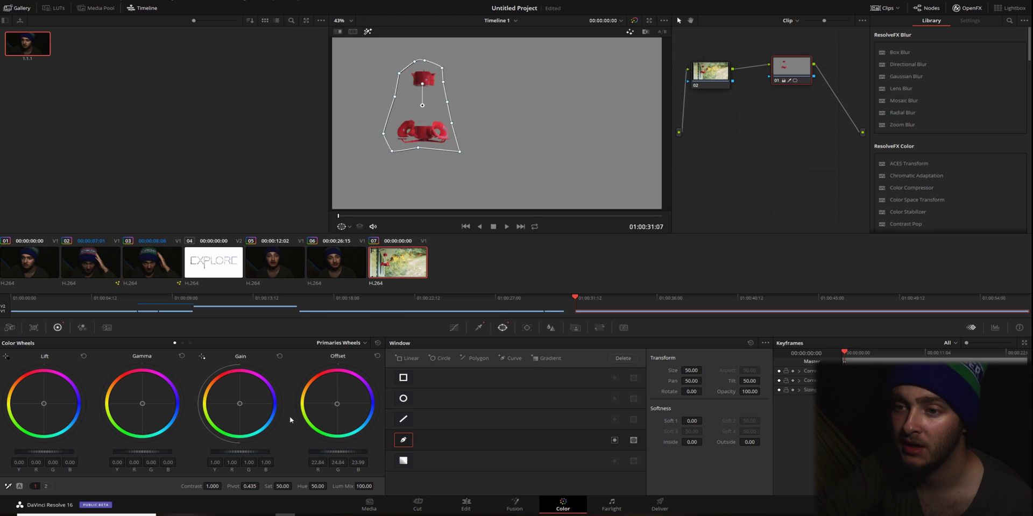
pyautogui.moveTo(239, 406); pyautogui.dragTo(237, 401)
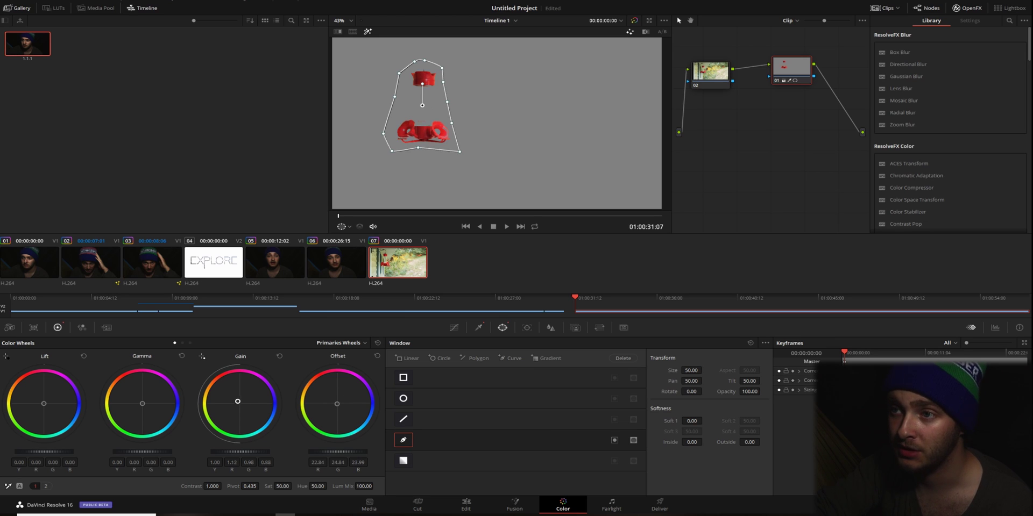
pyautogui.moveTo(44, 404); pyautogui.dragTo(48, 406)
pyautogui.hotkey('ctrl', 'z')
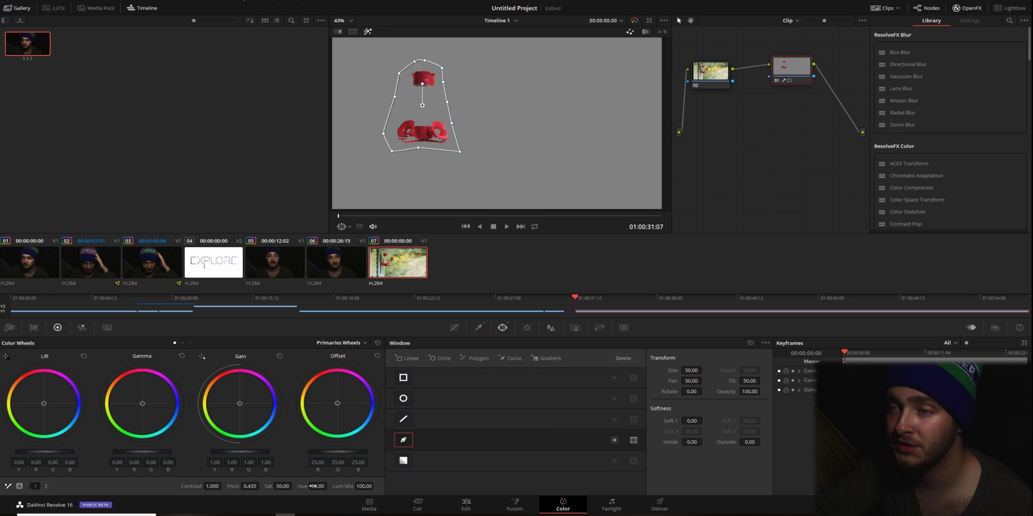
pyautogui.moveTo(318, 486); pyautogui.dragTo(326, 486)
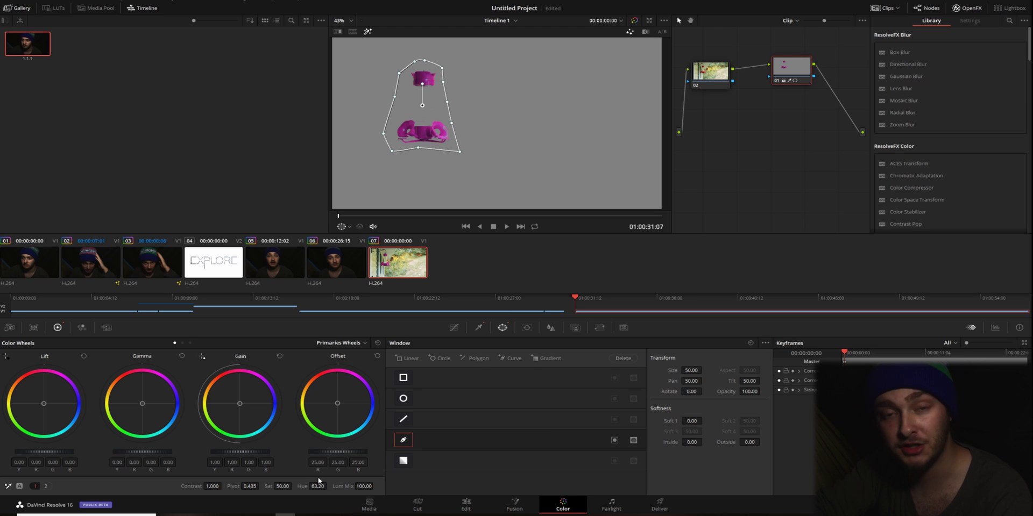
# Turn off Highlight, play back the grade, and wire node 01 between node 02 and the output.
pyautogui.hotkey('shift', 'h')
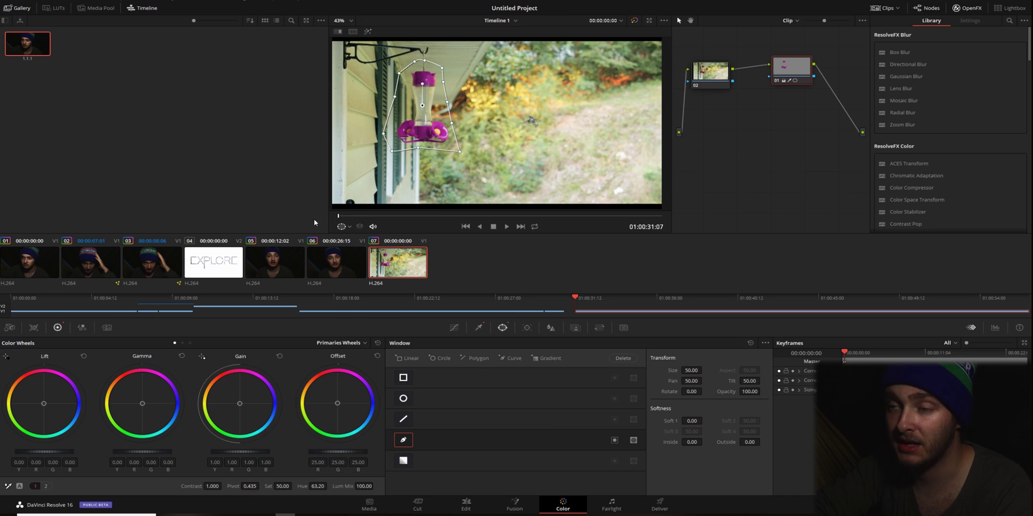
pyautogui.press('space')
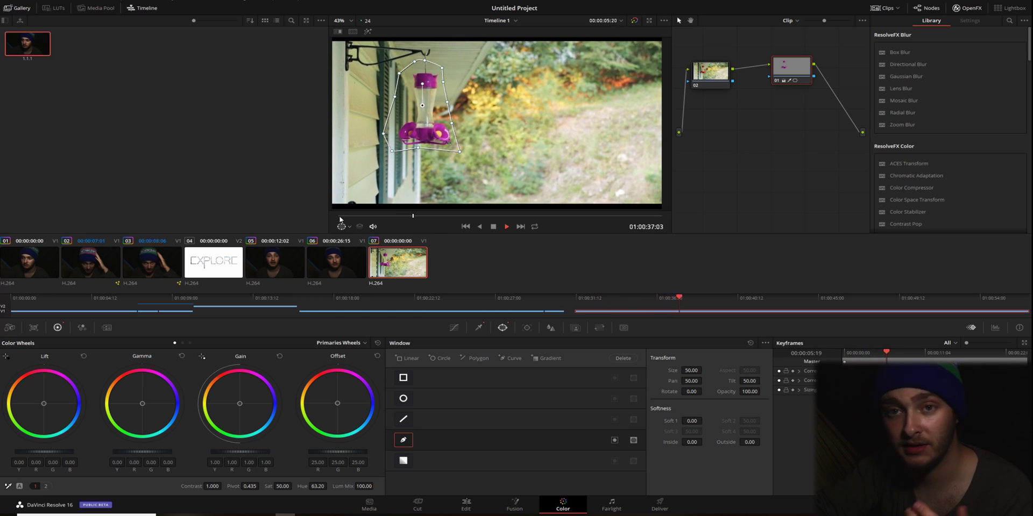
pyautogui.press('space')
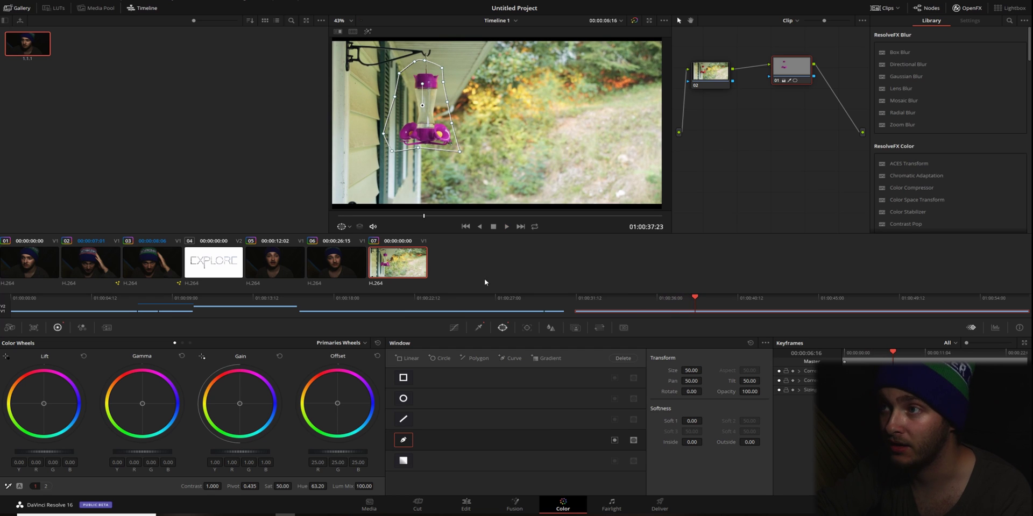
pyautogui.moveTo(856, 135); pyautogui.dragTo(862, 132)
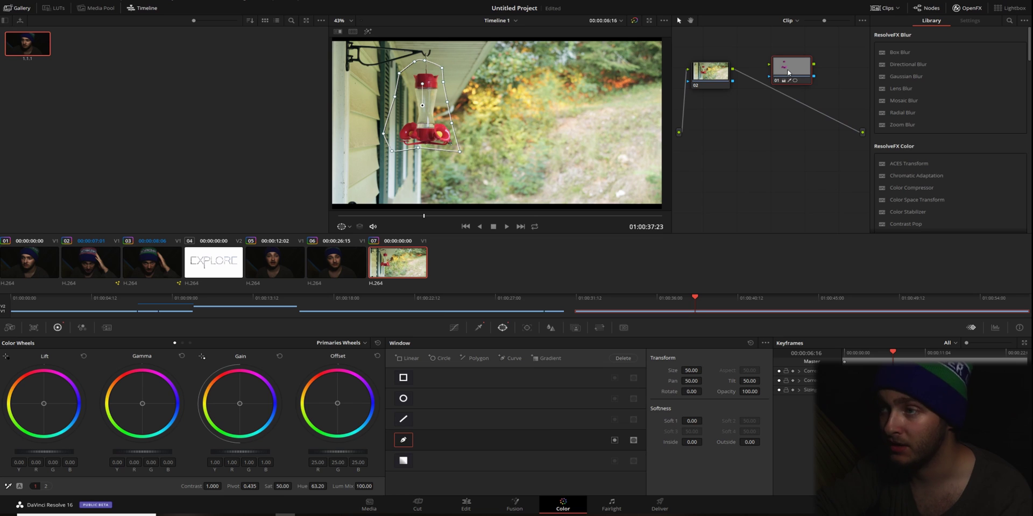
pyautogui.moveTo(789, 73); pyautogui.dragTo(790, 101)
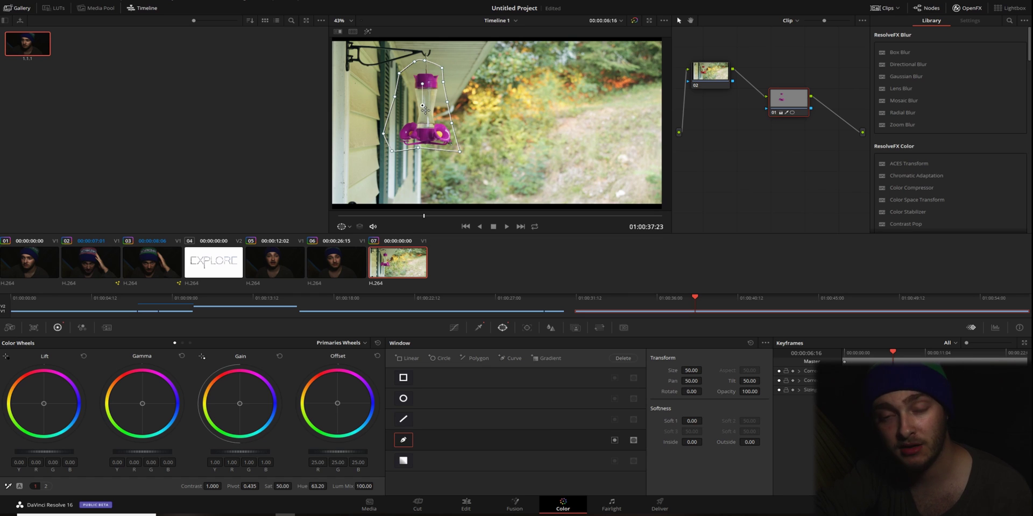
# Nudge the curve window to Pan 50.13 and Tilt 49.92.
pyautogui.moveTo(423, 107); pyautogui.dragTo(426, 107)
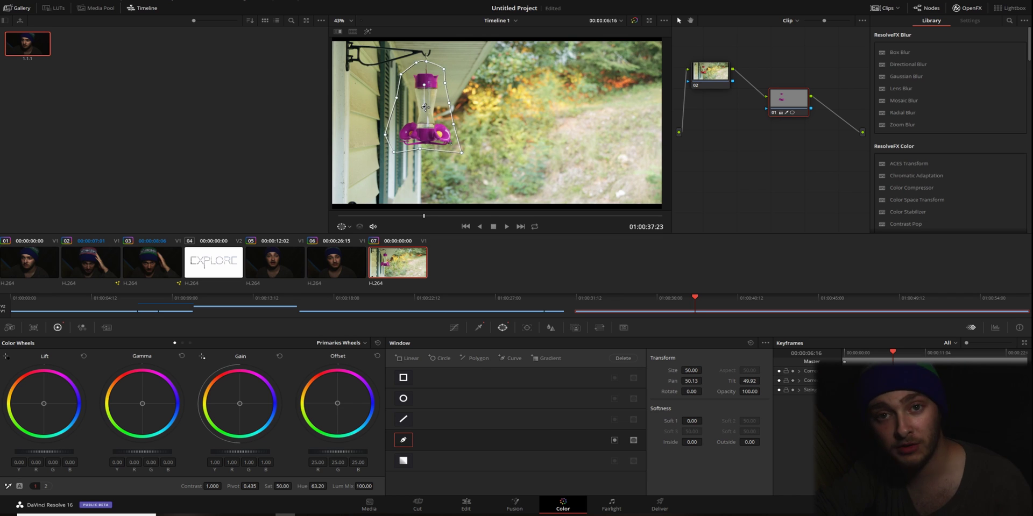